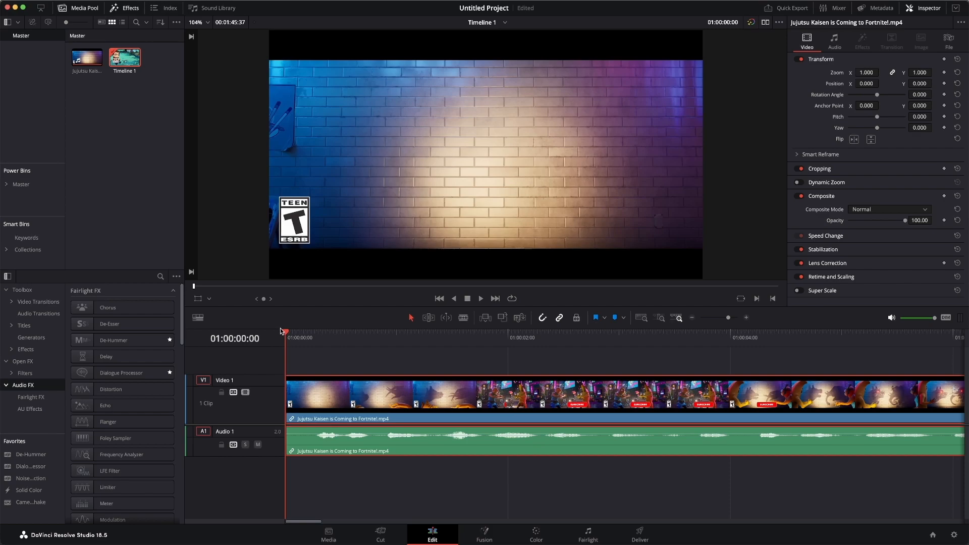
Generate subtitles from the clip's audio with the language set to English.
{"action": "left_click", "coordinate": [424, 503]}
{"action": "left_click", "coordinate": [368, 444]}
{"action": "left_click", "coordinate": [137, 1]}
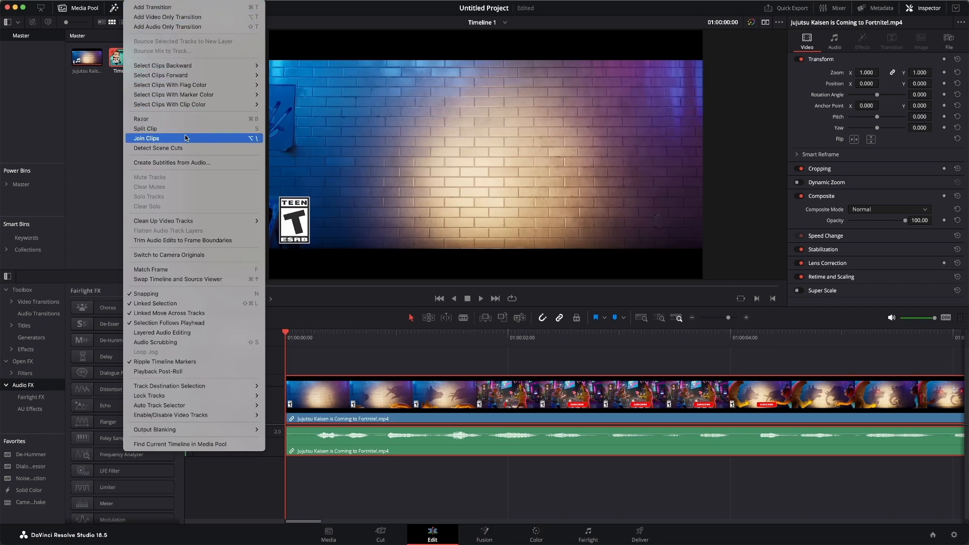
{"action": "left_click", "coordinate": [215, 166]}
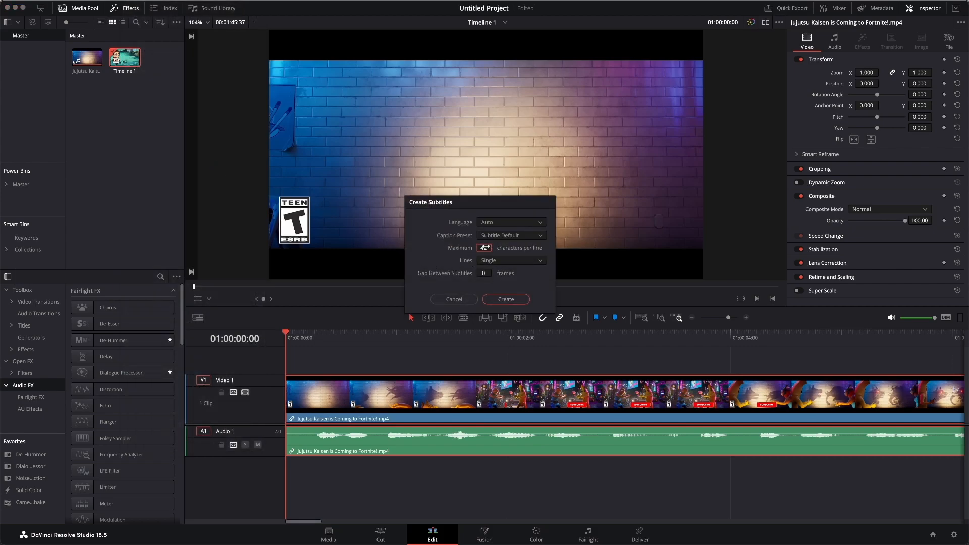
{"action": "left_click", "coordinate": [502, 225]}
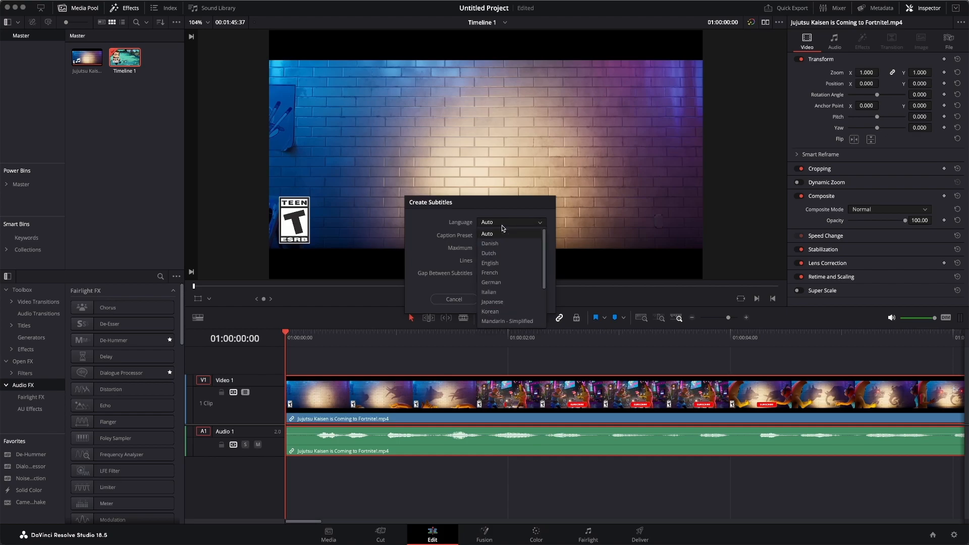
{"action": "left_click", "coordinate": [503, 263]}
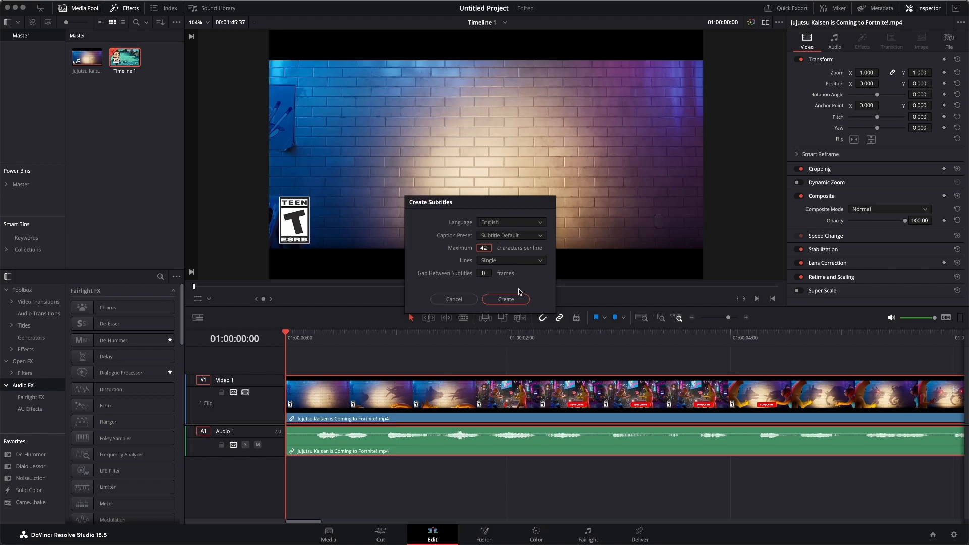
{"action": "left_click", "coordinate": [506, 263]}
{"action": "left_click", "coordinate": [507, 265]}
{"action": "left_click", "coordinate": [503, 299]}
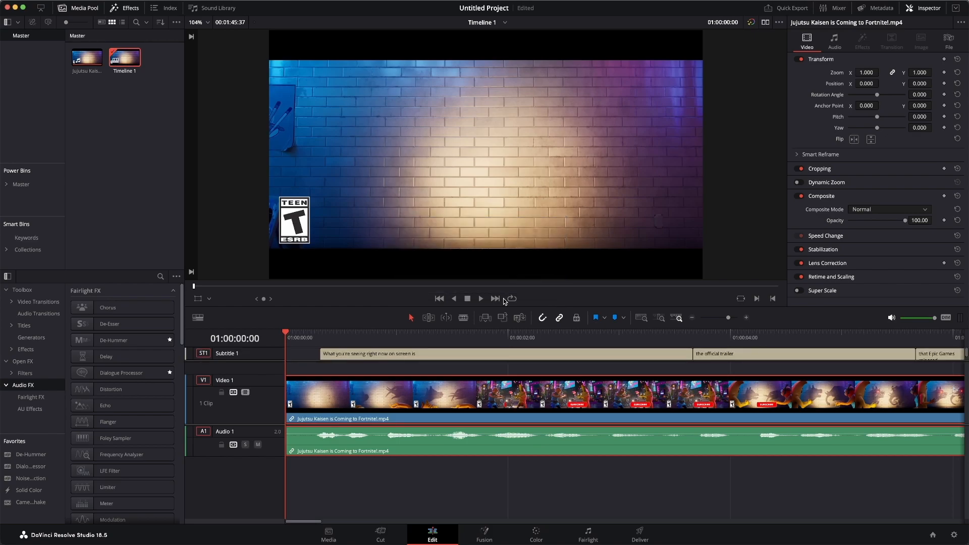
Select all subtitle clips on the subtitle track and lower their Y position to 96.
{"action": "left_click", "coordinate": [317, 332]}
{"action": "left_click_drag", "start_coordinate": [316, 329], "coordinate": [593, 339]}
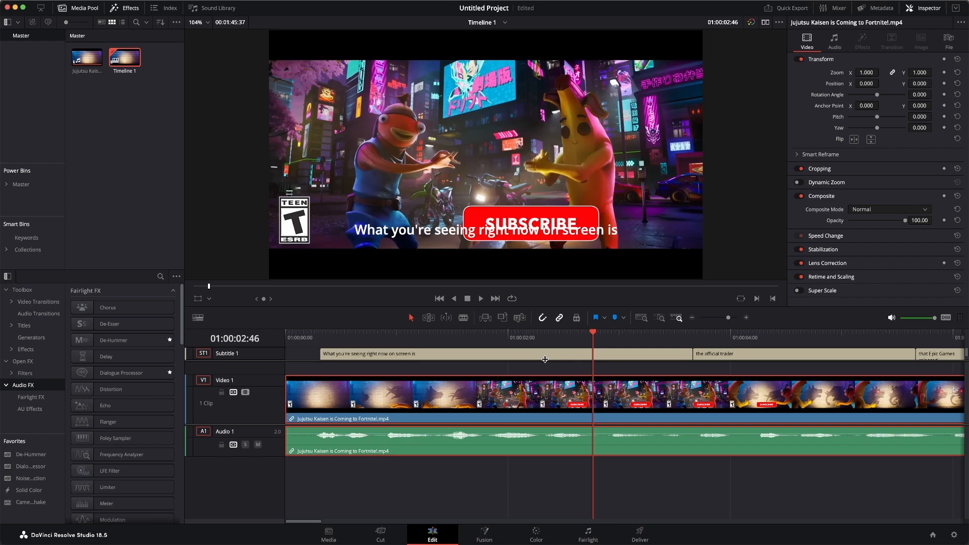
{"action": "key", "text": "shift+z"}
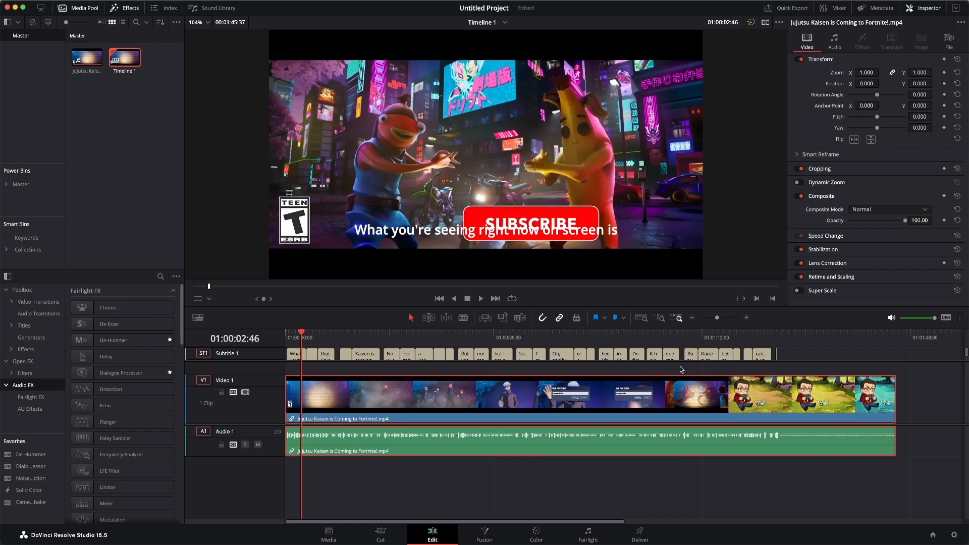
{"action": "left_click_drag", "start_coordinate": [791, 357], "coordinate": [279, 354]}
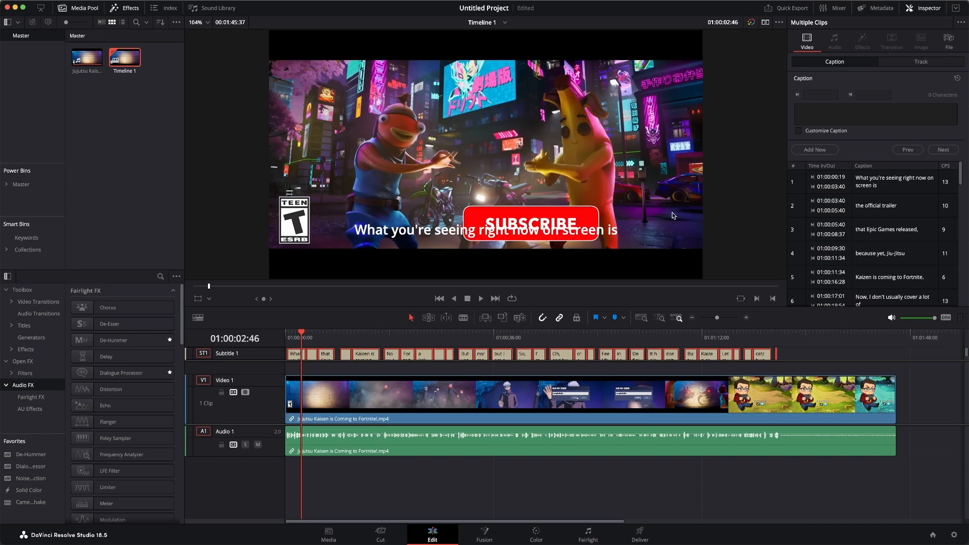
{"action": "left_click", "coordinate": [928, 62]}
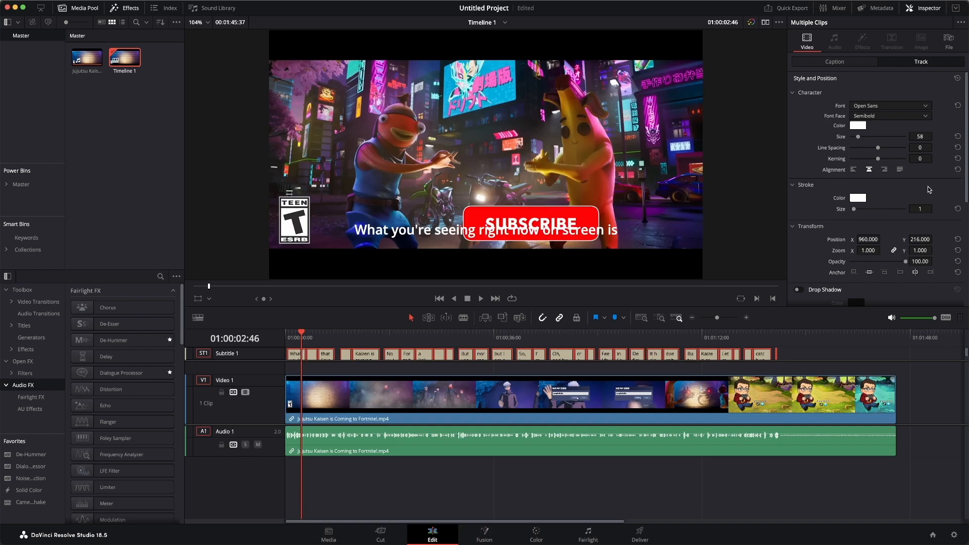
{"action": "scroll", "coordinate": [929, 192], "scroll_direction": "down", "scroll_amount": 1}
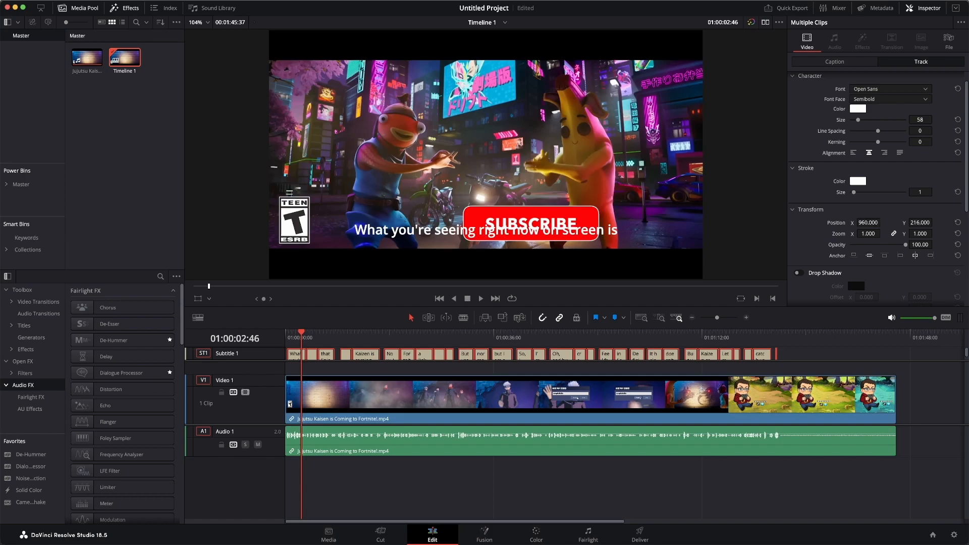
{"action": "left_click_drag", "start_coordinate": [927, 223], "coordinate": [935, 222]}
{"action": "mouse_move", "coordinate": [919, 222]}
{"action": "left_mouse_down"}
{"action": "mouse_move", "coordinate": [903, 222]}
{"action": "mouse_move", "coordinate": [935, 222]}
{"action": "left_mouse_up"}
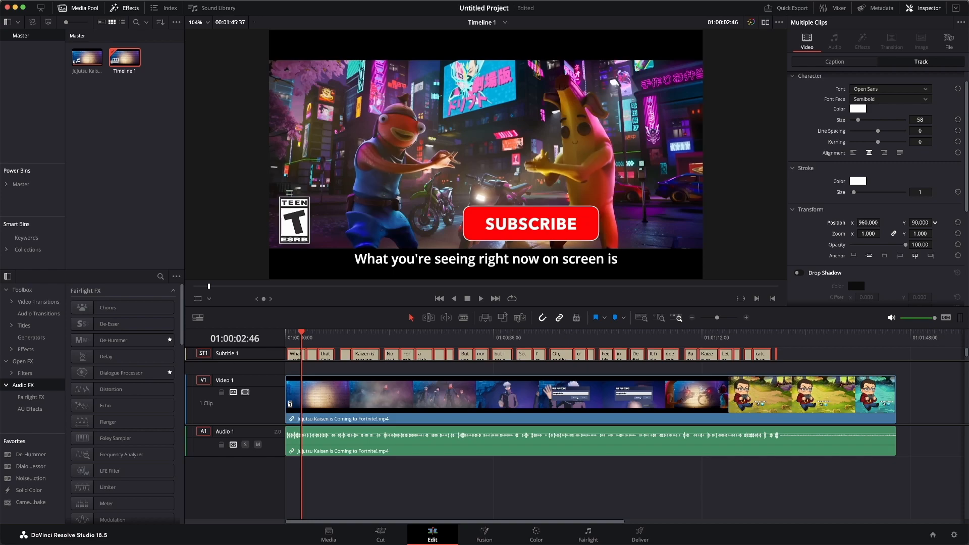
{"action": "left_click_drag", "start_coordinate": [935, 223], "coordinate": [935, 222]}
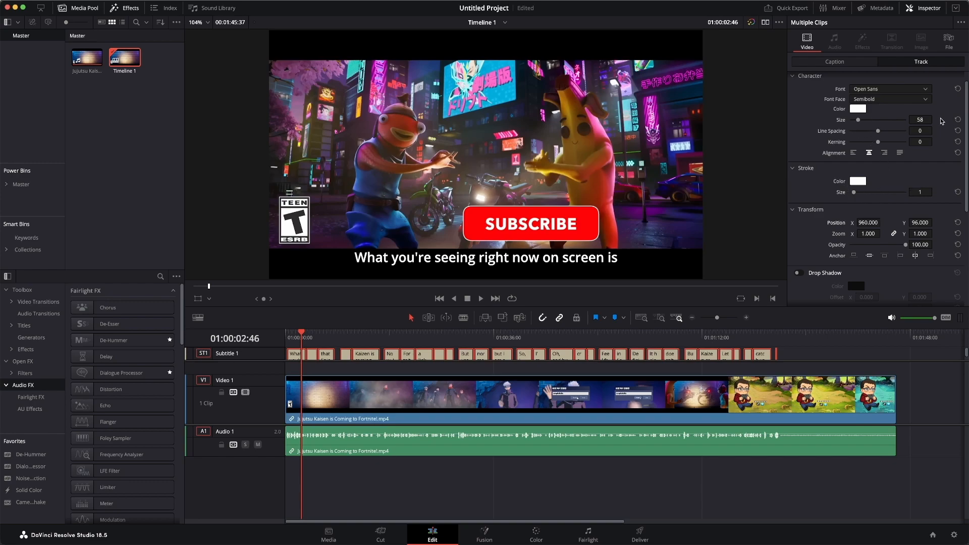
Enlarge the subtitles to size 76 and set their Y position to 87.
{"action": "left_click_drag", "start_coordinate": [920, 119], "coordinate": [935, 120]}
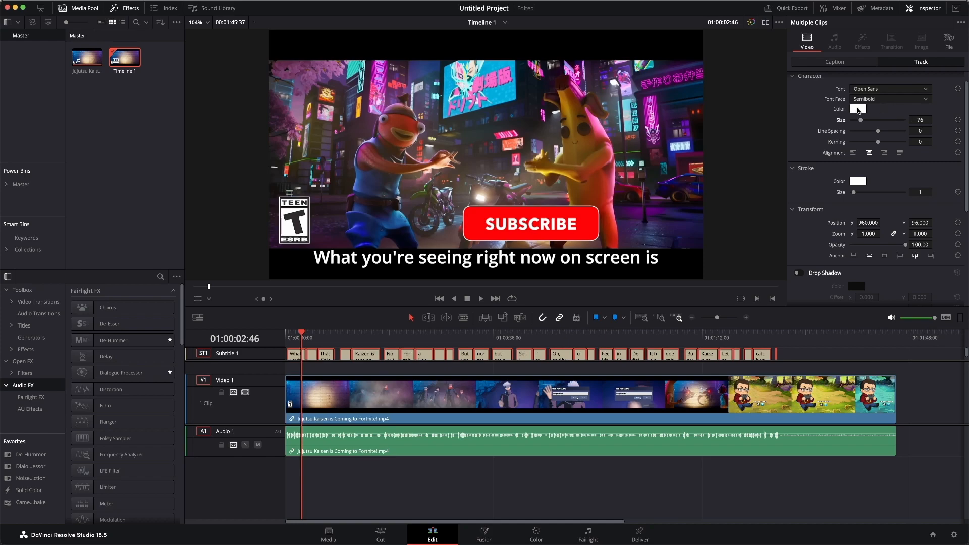
{"action": "left_click", "coordinate": [862, 90]}
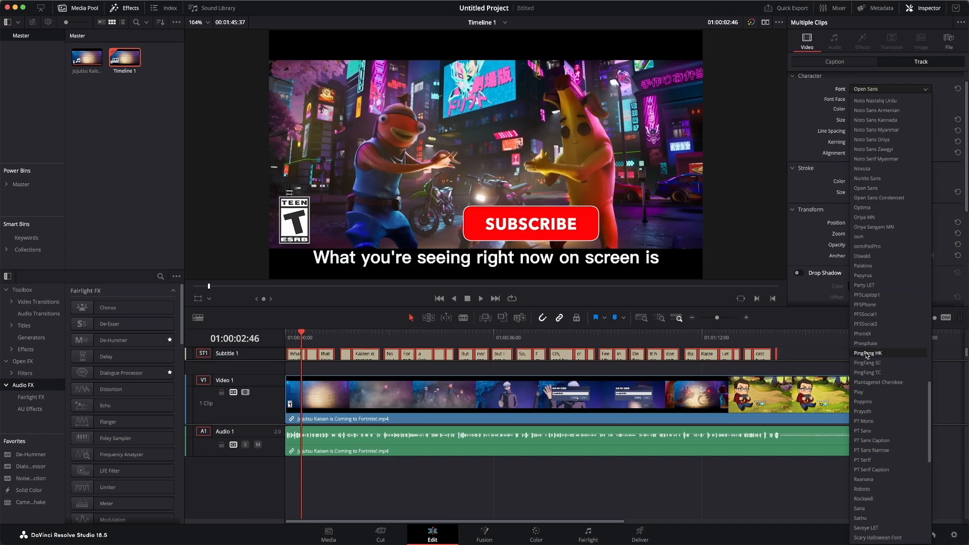
{"action": "left_click", "coordinate": [939, 89]}
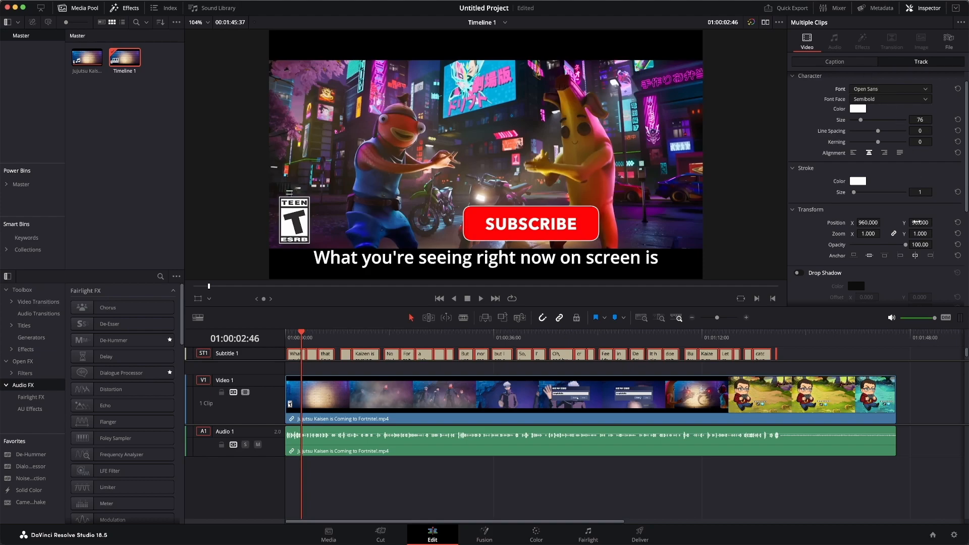
{"action": "left_click_drag", "start_coordinate": [920, 222], "coordinate": [916, 223]}
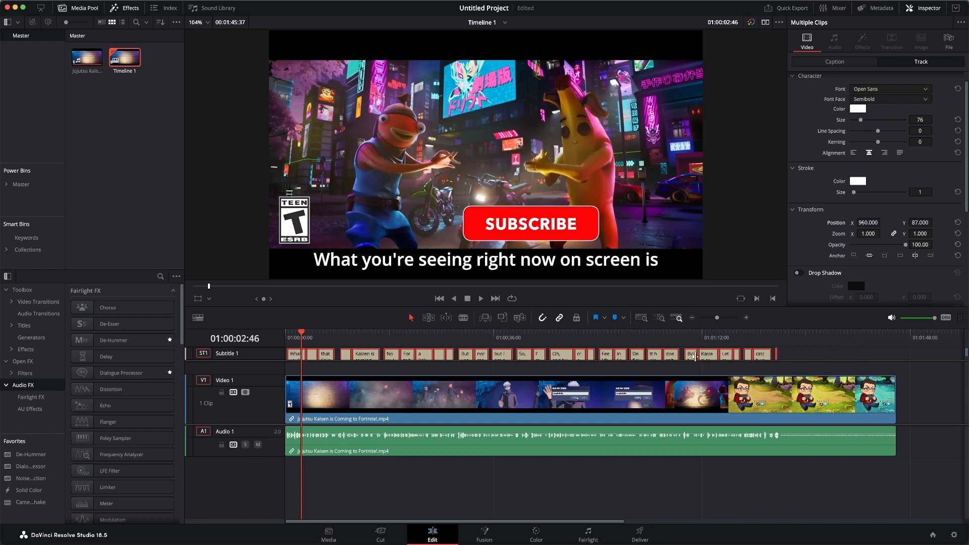
Zoom into the timeline and open the caption list, selecting the second caption.
{"action": "left_click_drag", "start_coordinate": [718, 318], "coordinate": [726, 320]}
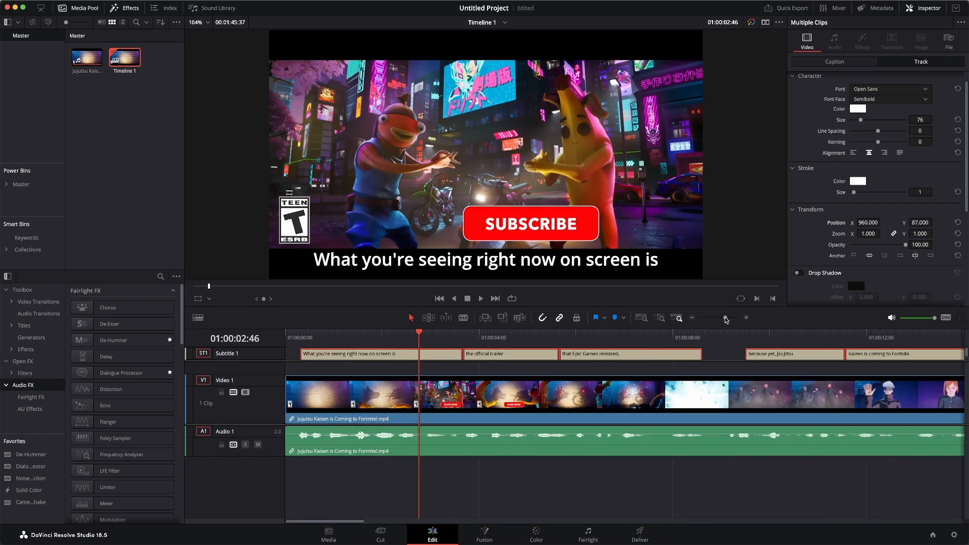
{"action": "left_click", "coordinate": [339, 334]}
{"action": "left_click", "coordinate": [371, 355]}
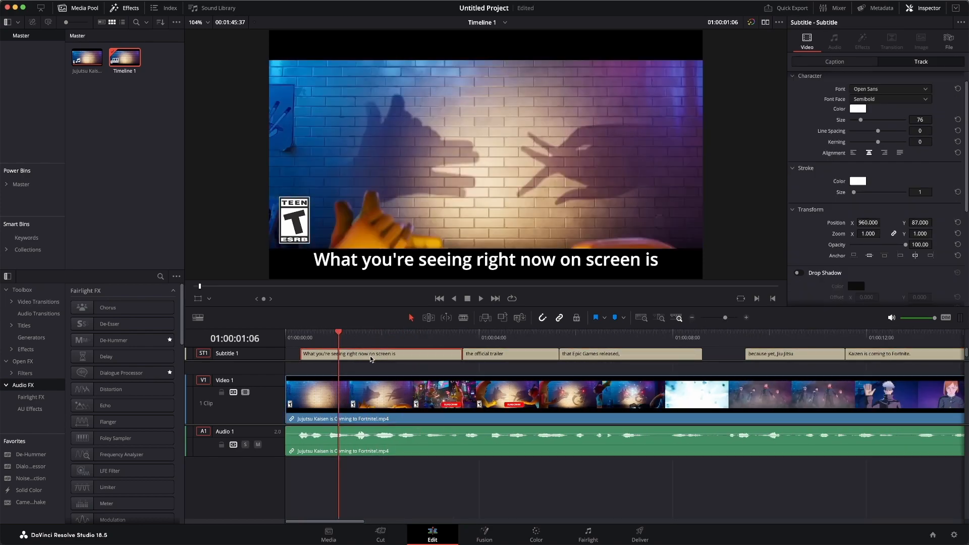
{"action": "left_click", "coordinate": [835, 63]}
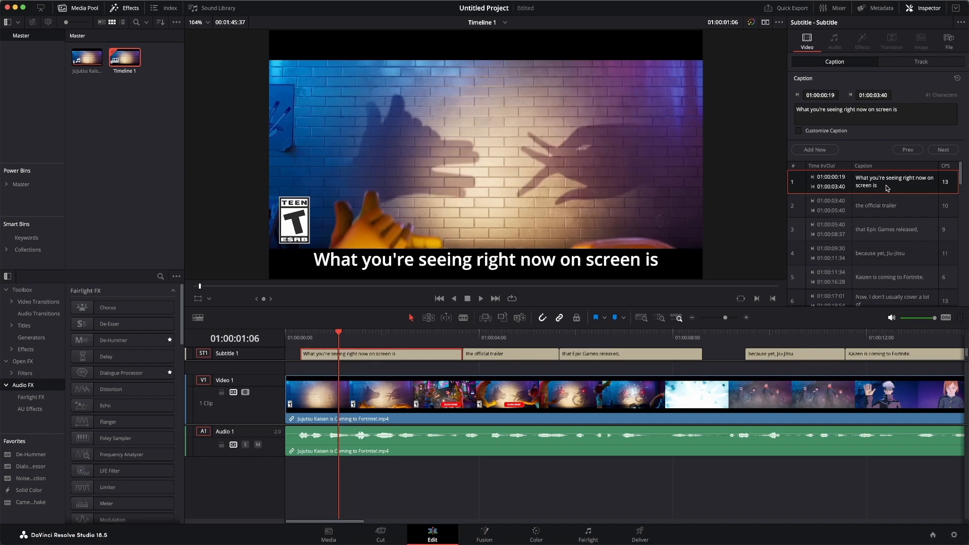
{"action": "left_click", "coordinate": [878, 208]}
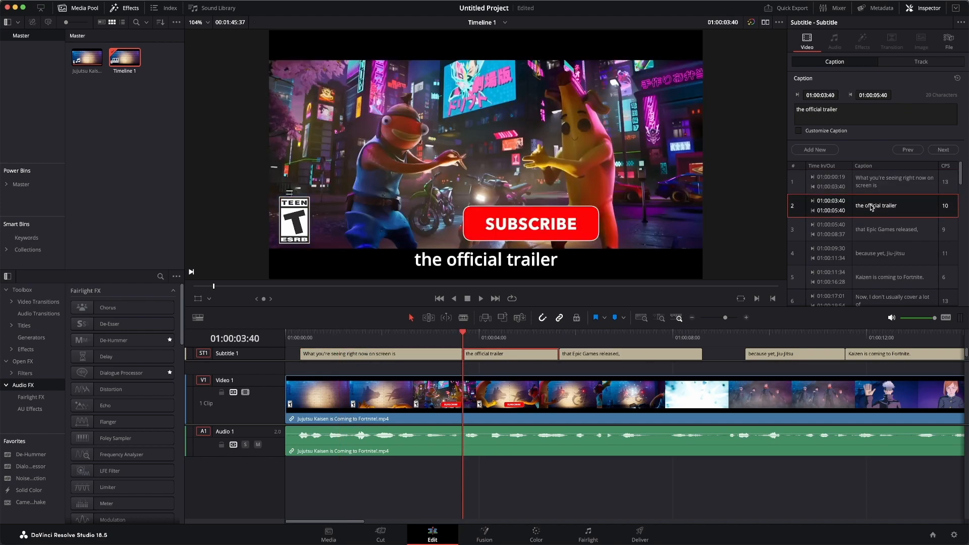
Replace the word "trailer" in the second caption with test characters, then undo the edit.
{"action": "double_click", "coordinate": [824, 110]}
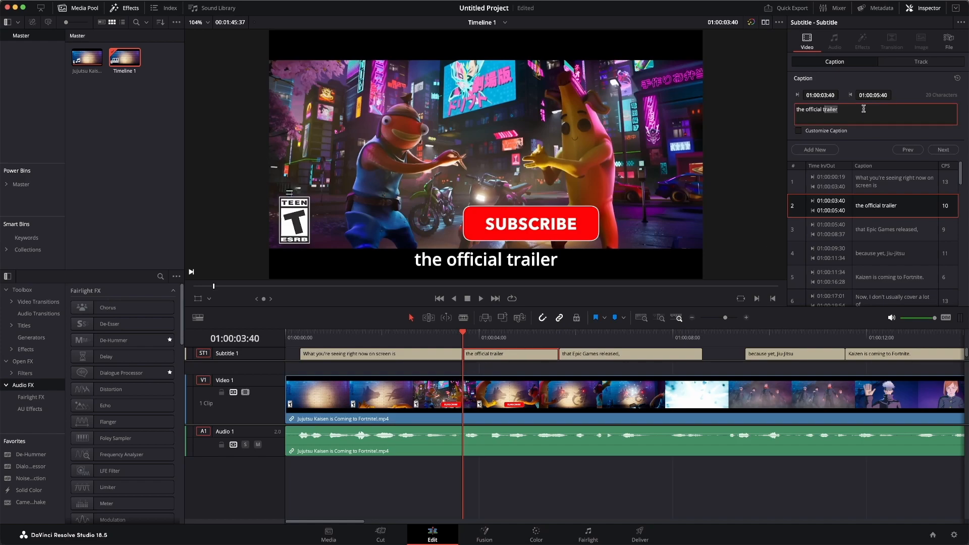
{"action": "type", "text": "tkkkkl"}
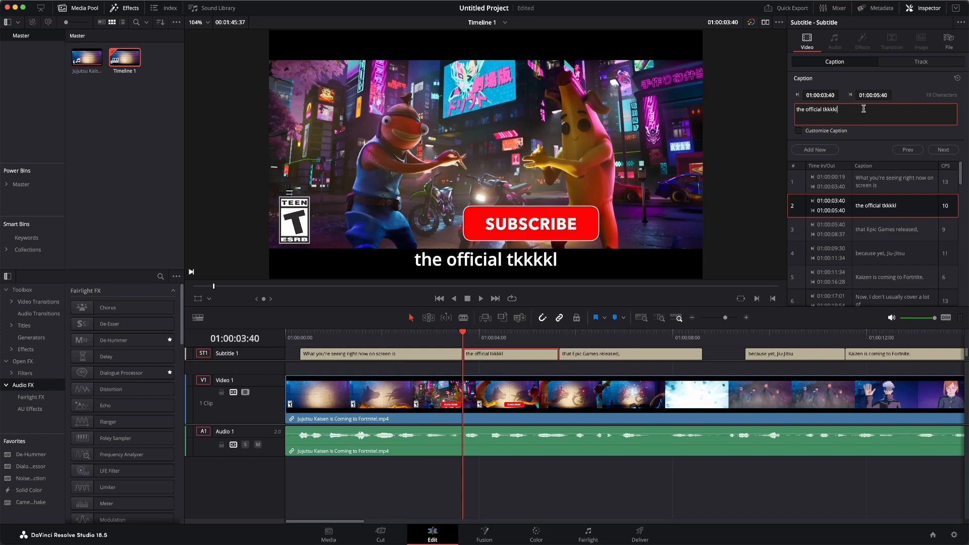
{"action": "type", "text": "kkkkk"}
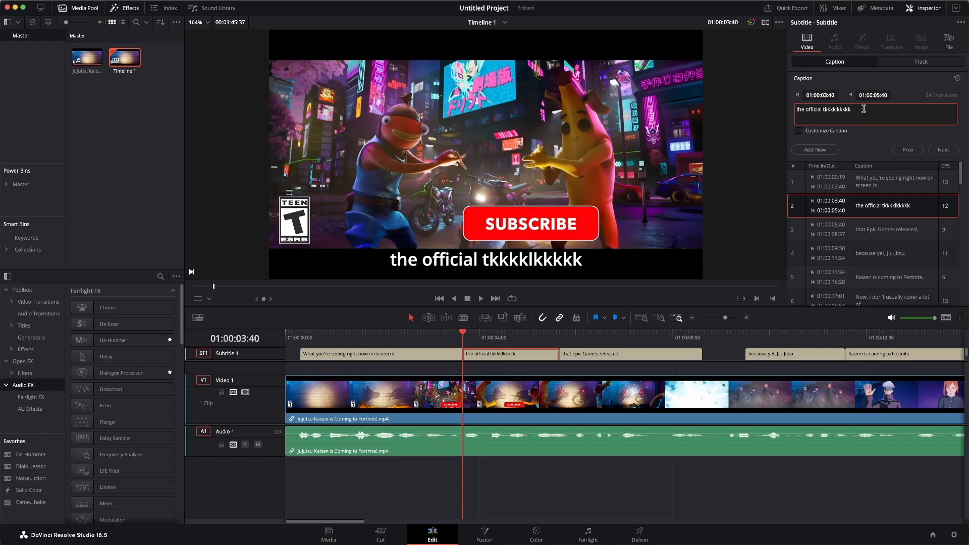
{"action": "key", "text": "super+z"}
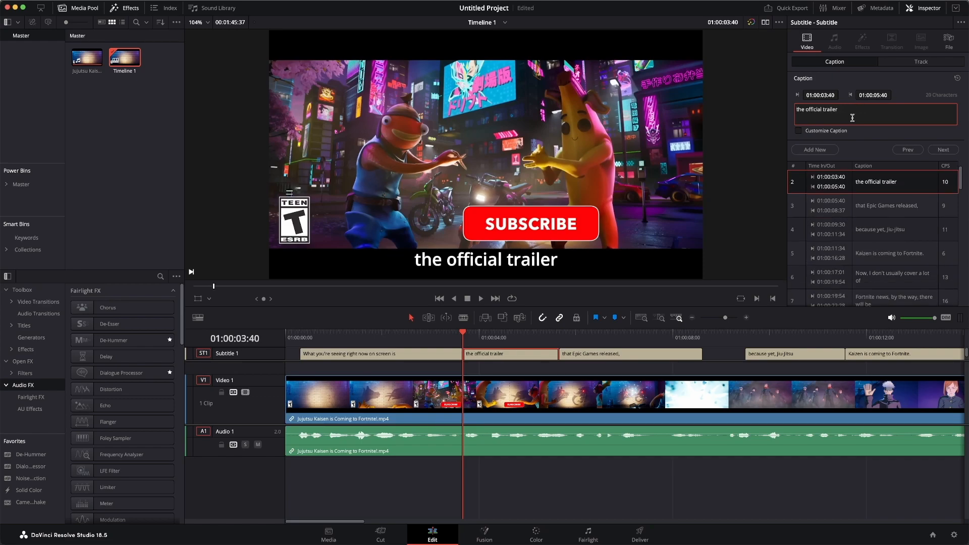
Step through the timeline to review the generated subtitles.
{"action": "left_click", "coordinate": [603, 335]}
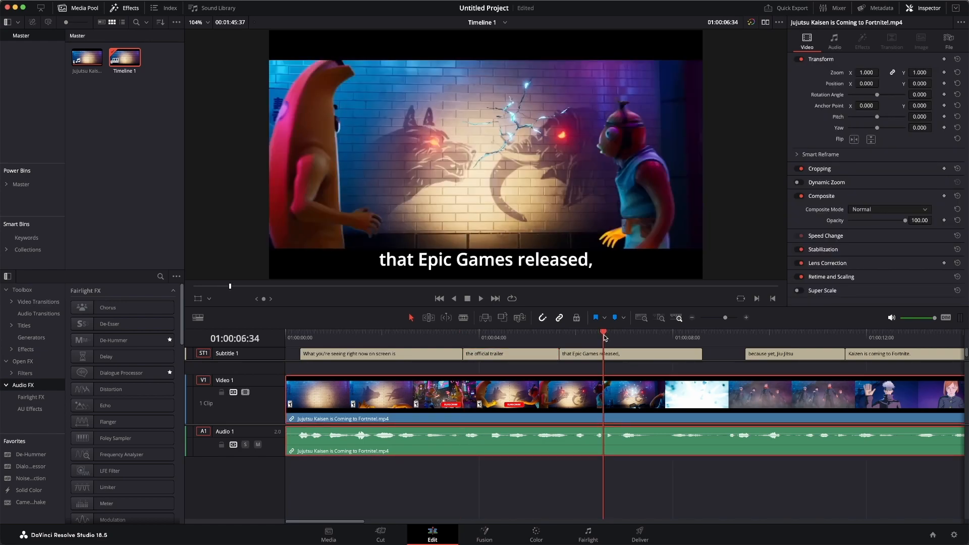
{"action": "scroll", "coordinate": [604, 335], "scroll_direction": "right", "scroll_amount": 5}
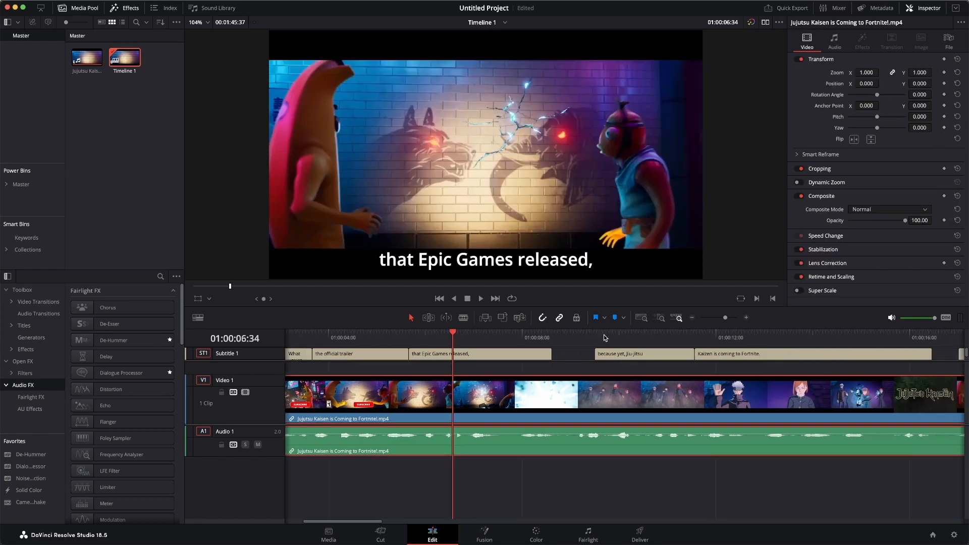
{"action": "left_click", "coordinate": [706, 343]}
{"action": "scroll", "coordinate": [705, 343], "scroll_direction": "right", "scroll_amount": 7}
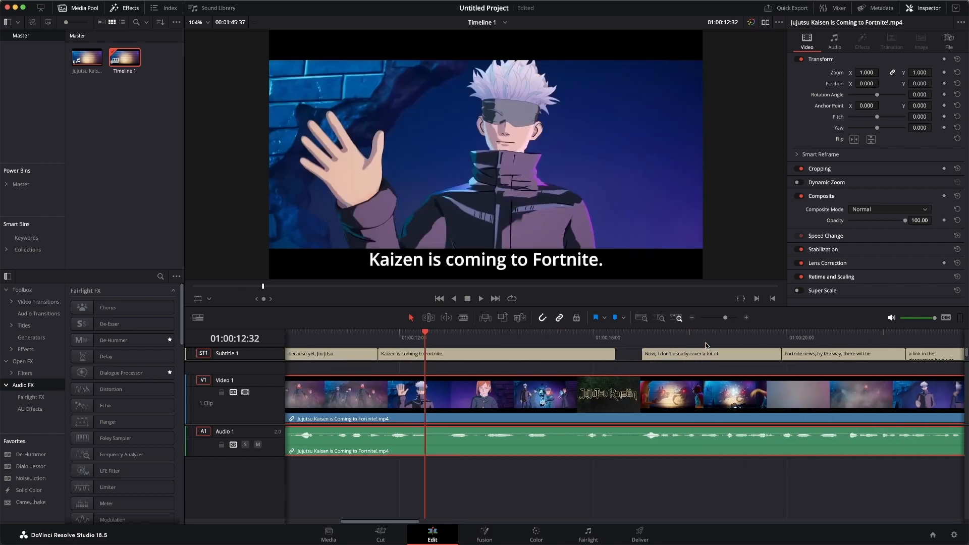
{"action": "left_click", "coordinate": [706, 343]}
{"action": "scroll", "coordinate": [705, 344], "scroll_direction": "right", "scroll_amount": 9}
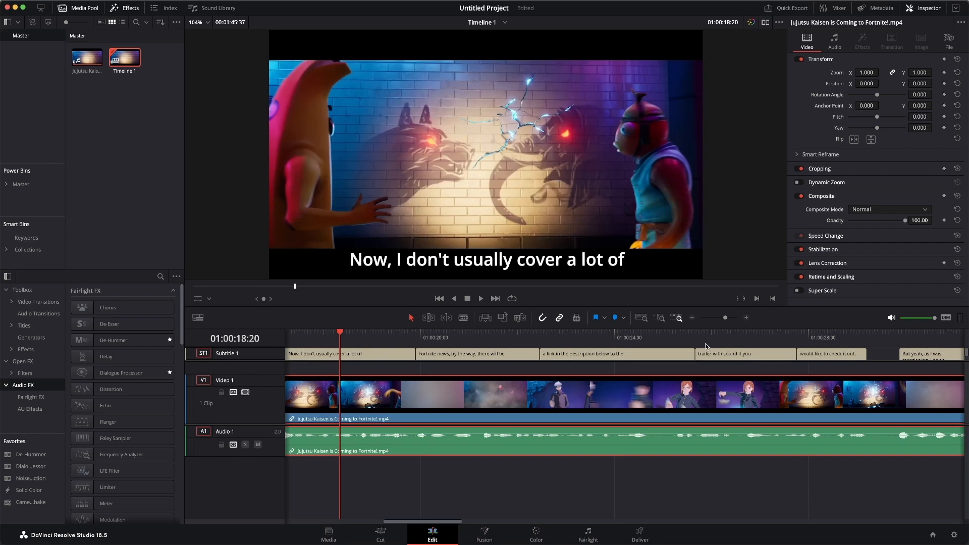
Select all subtitle clips again and change their font face to Bold.
{"action": "key", "text": "shift+z"}
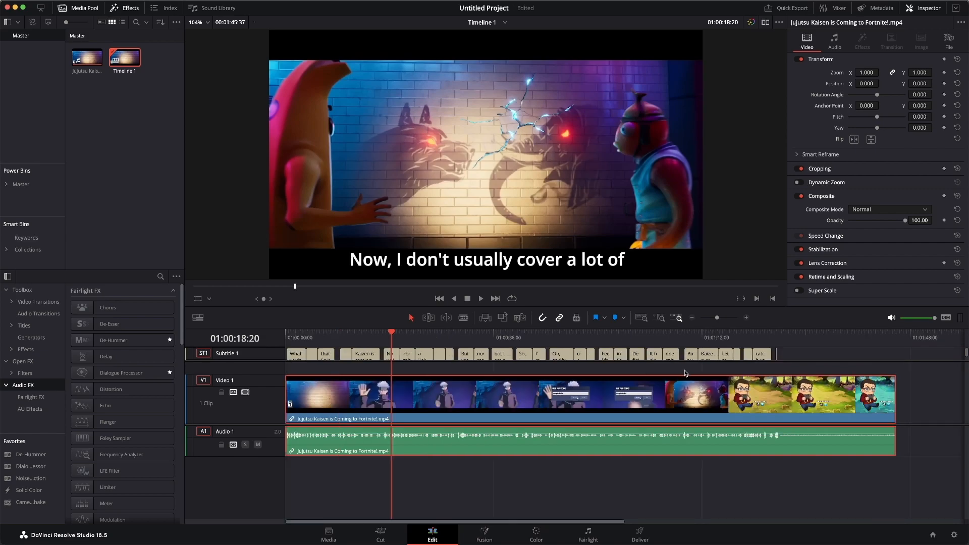
{"action": "left_click_drag", "start_coordinate": [824, 357], "coordinate": [277, 354]}
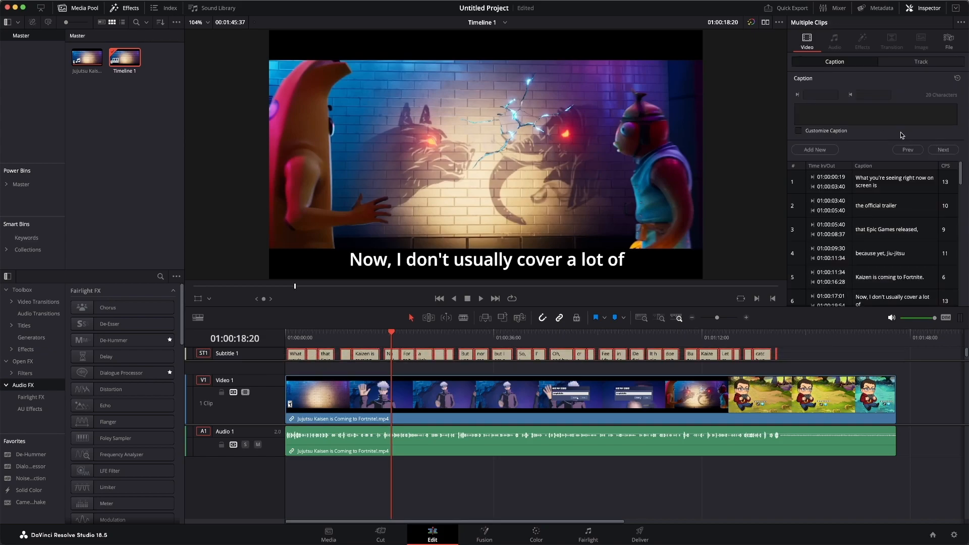
{"action": "left_click", "coordinate": [912, 63]}
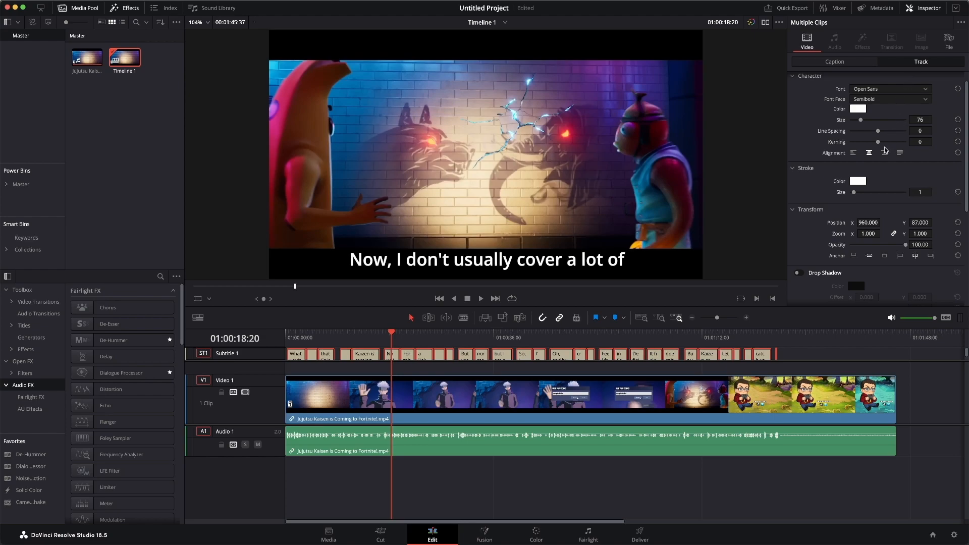
{"action": "left_click", "coordinate": [914, 100]}
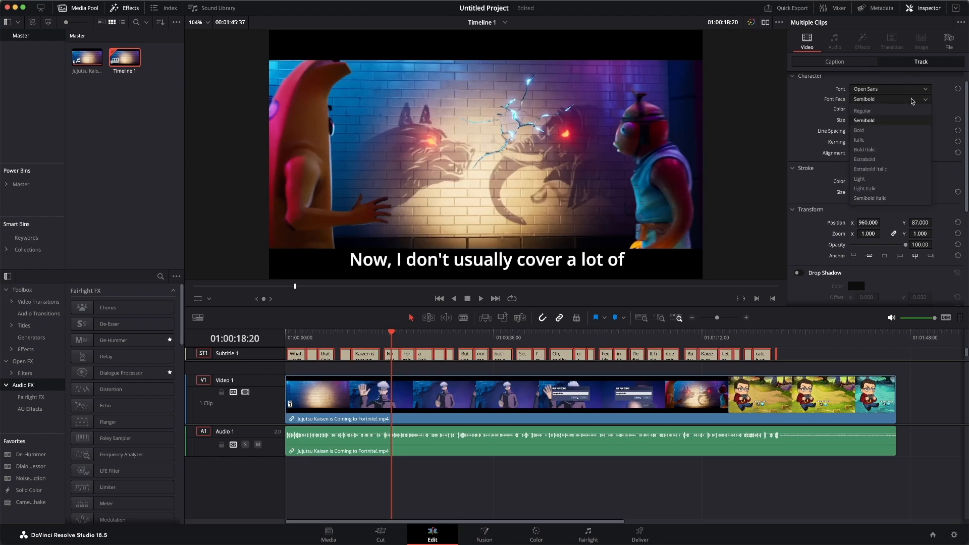
{"action": "left_click", "coordinate": [872, 131]}
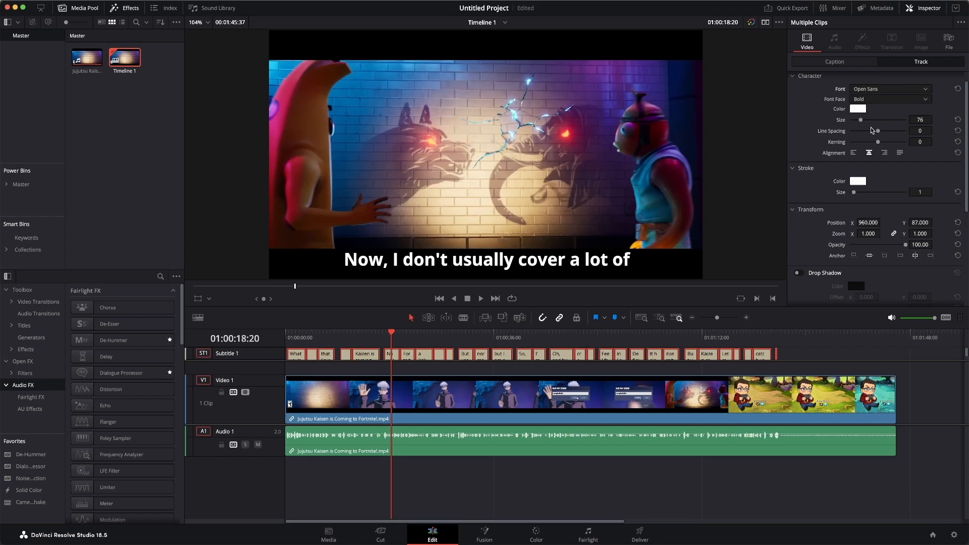
Enable the drop shadow on all subtitles.
{"action": "scroll", "coordinate": [910, 174], "scroll_direction": "down", "scroll_amount": 3}
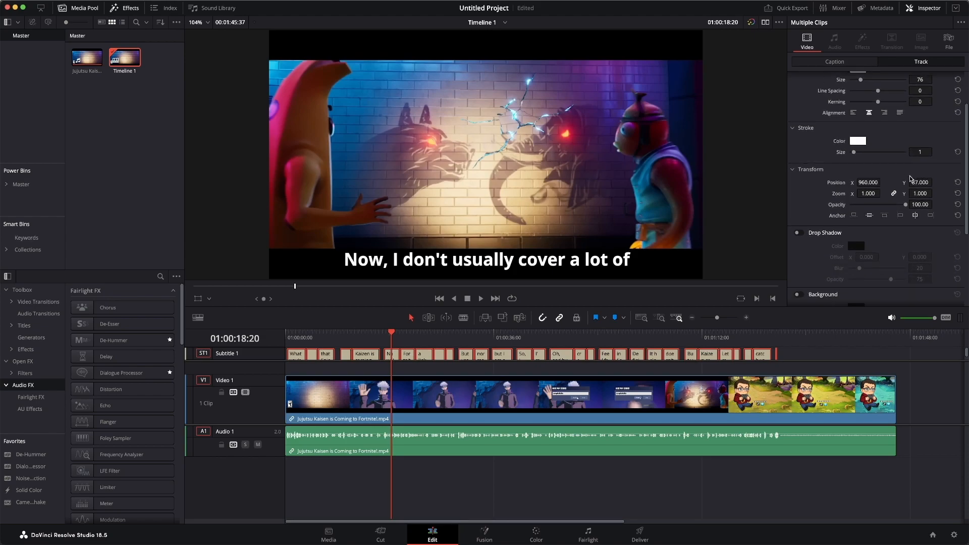
{"action": "left_click", "coordinate": [798, 234]}
{"action": "scroll", "coordinate": [872, 255], "scroll_direction": "down", "scroll_amount": 8}
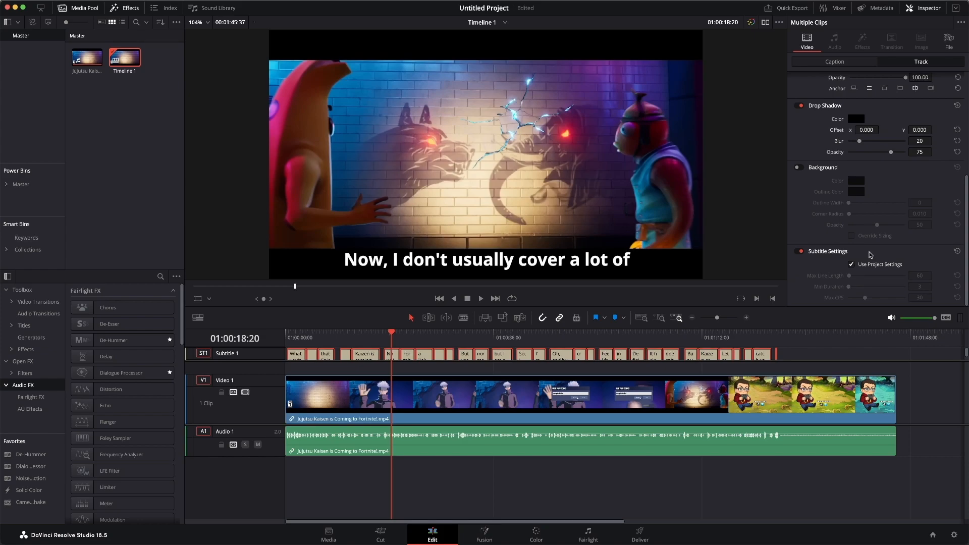
Set the subtitles' Y position to 80 to place them lower in the frame.
{"action": "scroll", "coordinate": [920, 266], "scroll_direction": "up", "scroll_amount": 6}
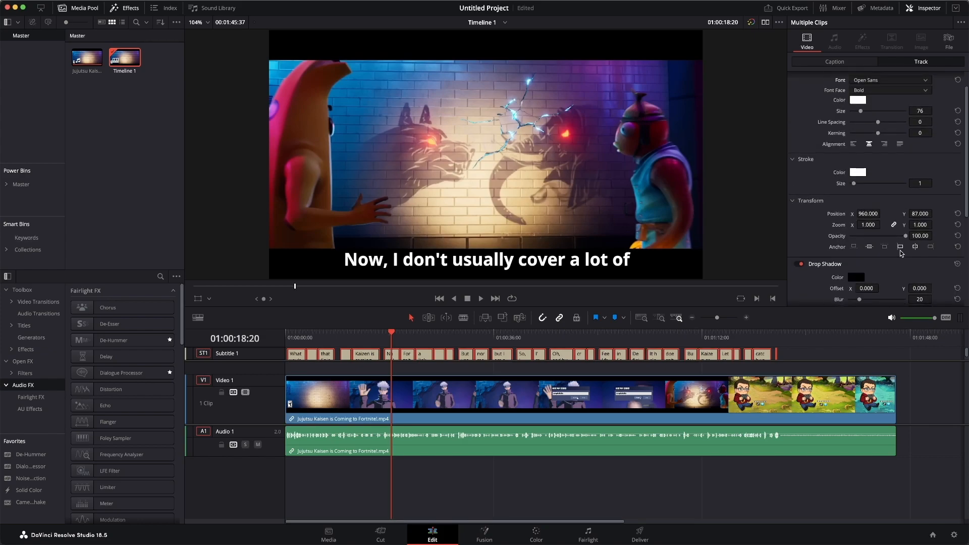
{"action": "scroll", "coordinate": [870, 222], "scroll_direction": "up", "scroll_amount": 1}
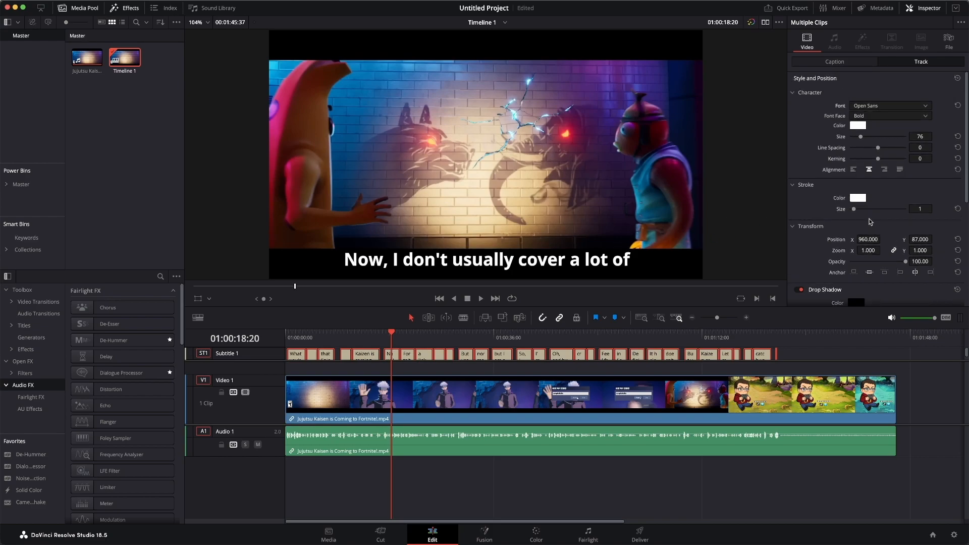
{"action": "left_click_drag", "start_coordinate": [918, 240], "coordinate": [934, 239]}
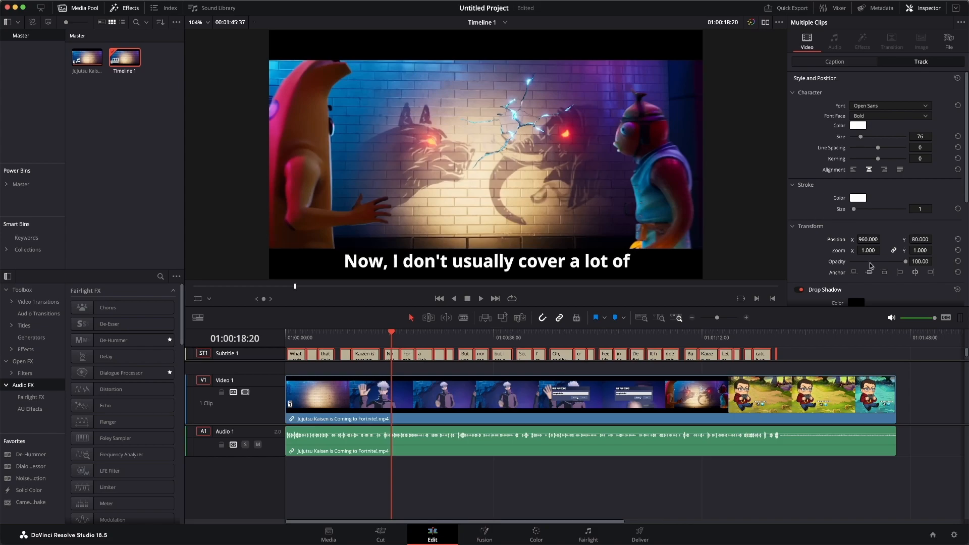
{"action": "left_click", "coordinate": [772, 335]}
{"action": "left_click_drag", "start_coordinate": [772, 331], "coordinate": [659, 349]}
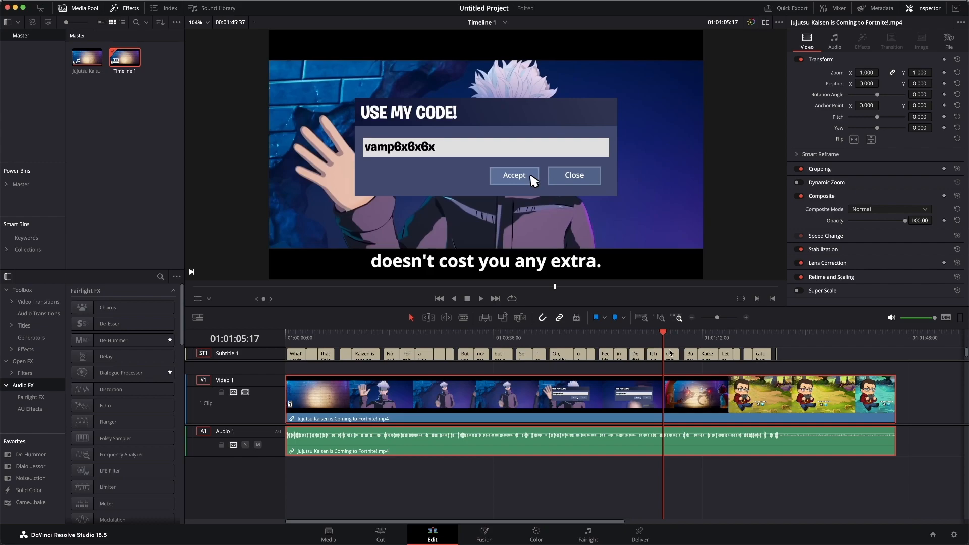
On the Deliver page, enable subtitle export and set its format to Burn into video.
{"action": "left_click", "coordinate": [634, 535]}
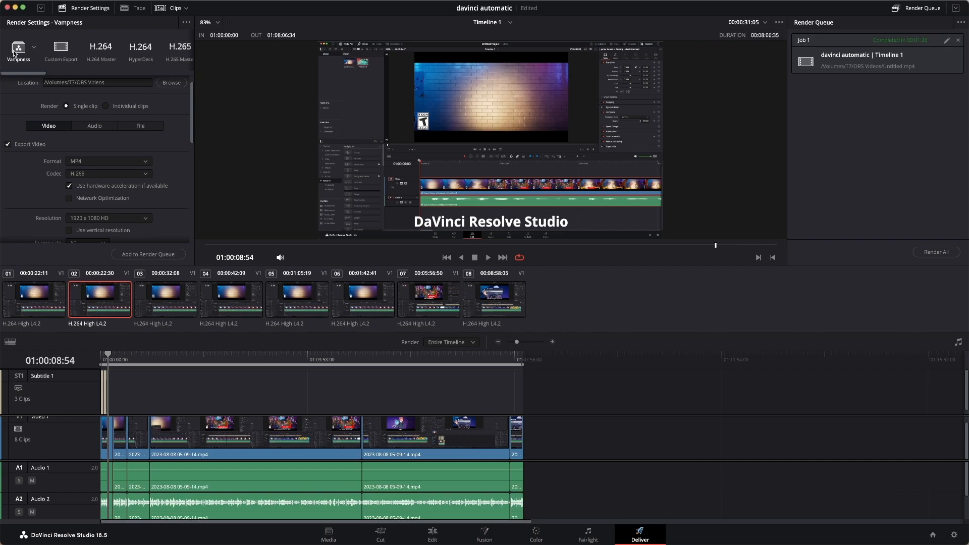
{"action": "scroll", "coordinate": [60, 125], "scroll_direction": "up", "scroll_amount": 1}
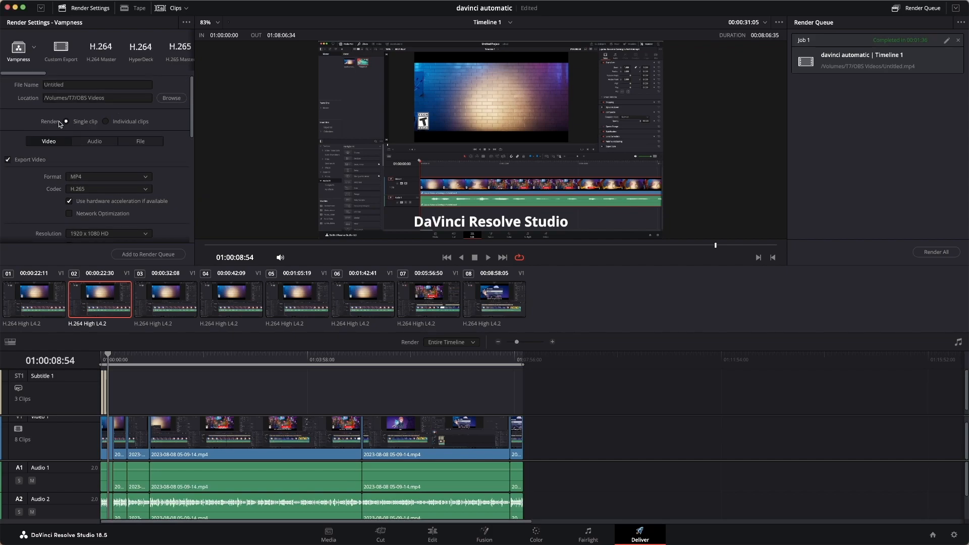
{"action": "left_click", "coordinate": [80, 83]}
{"action": "scroll", "coordinate": [65, 126], "scroll_direction": "down", "scroll_amount": 2}
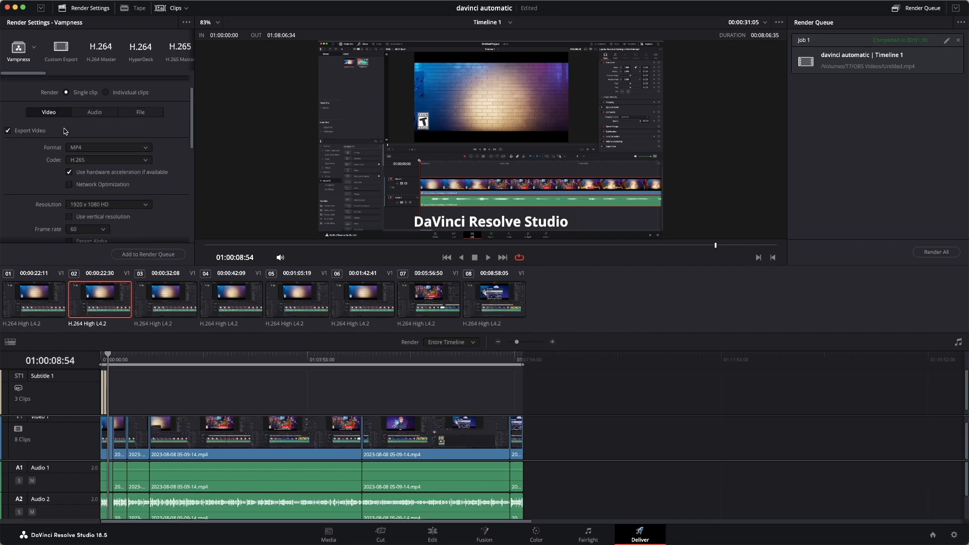
{"action": "scroll", "coordinate": [65, 131], "scroll_direction": "down", "scroll_amount": 10}
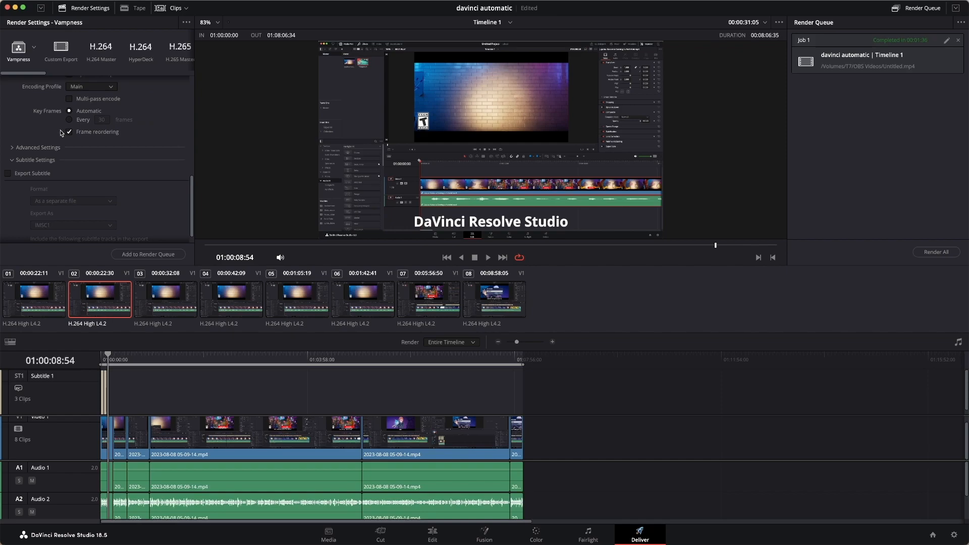
{"action": "left_click", "coordinate": [42, 161]}
{"action": "left_click", "coordinate": [38, 237]}
{"action": "scroll", "coordinate": [41, 237], "scroll_direction": "down", "scroll_amount": 3}
{"action": "left_click", "coordinate": [34, 160]}
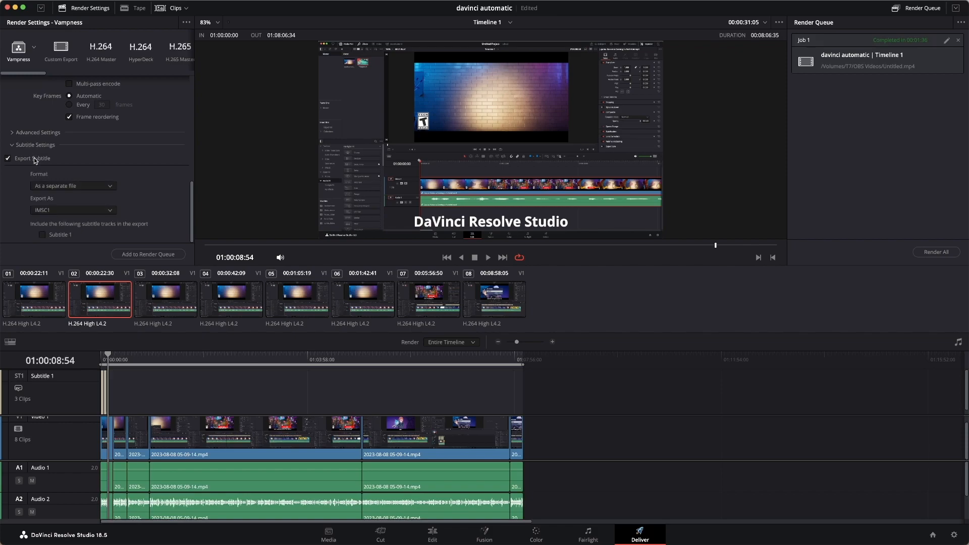
{"action": "left_click", "coordinate": [95, 186]}
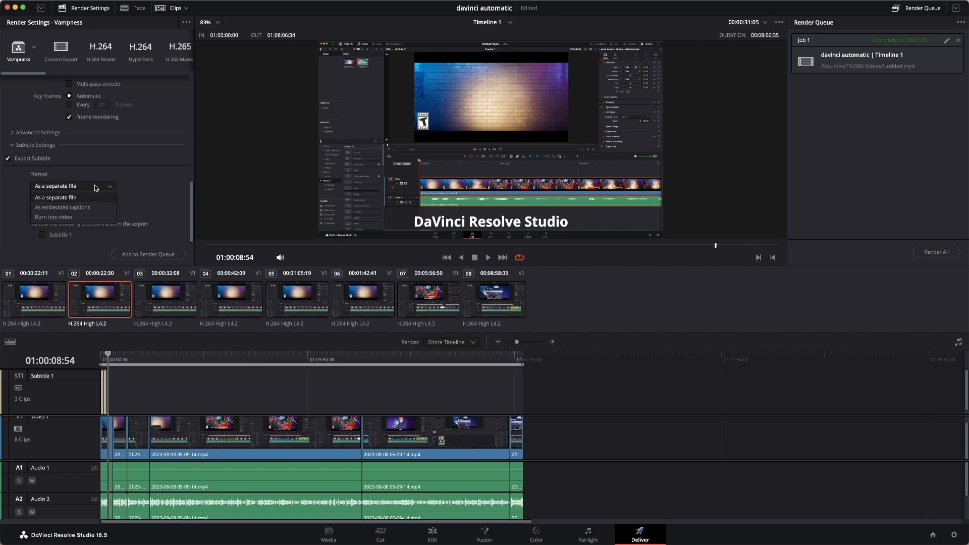
{"action": "left_click", "coordinate": [79, 217]}
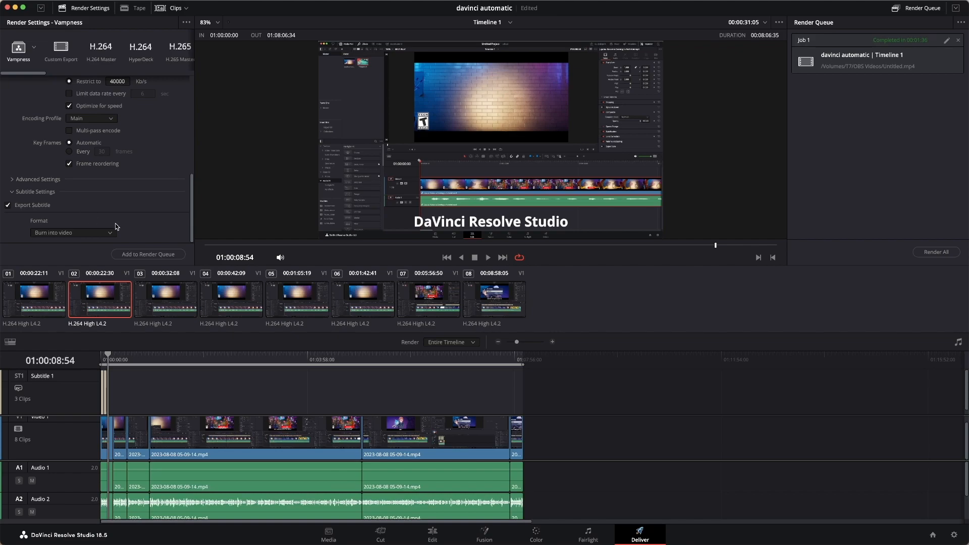
Add the job to the render queue and start rendering all jobs.
{"action": "left_click", "coordinate": [150, 255]}
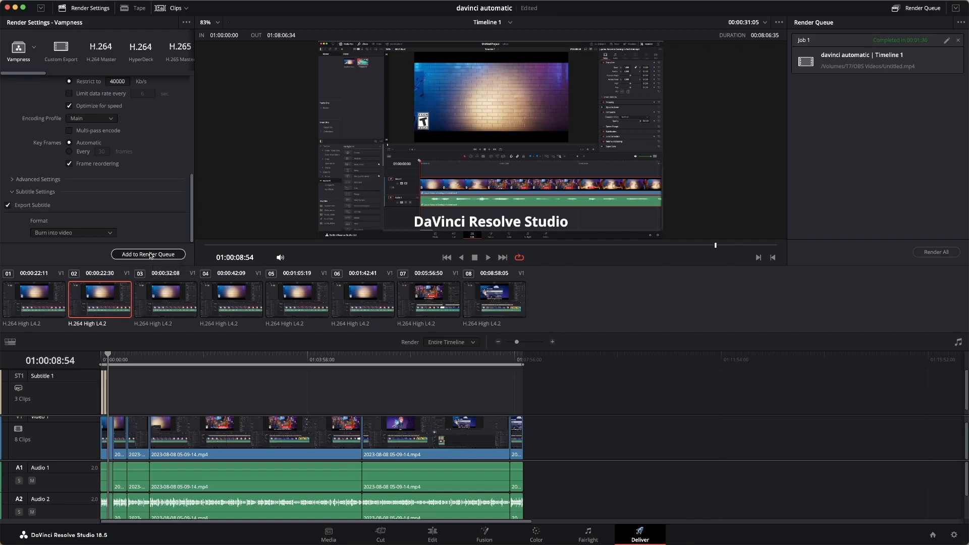
{"action": "left_click", "coordinate": [935, 251]}
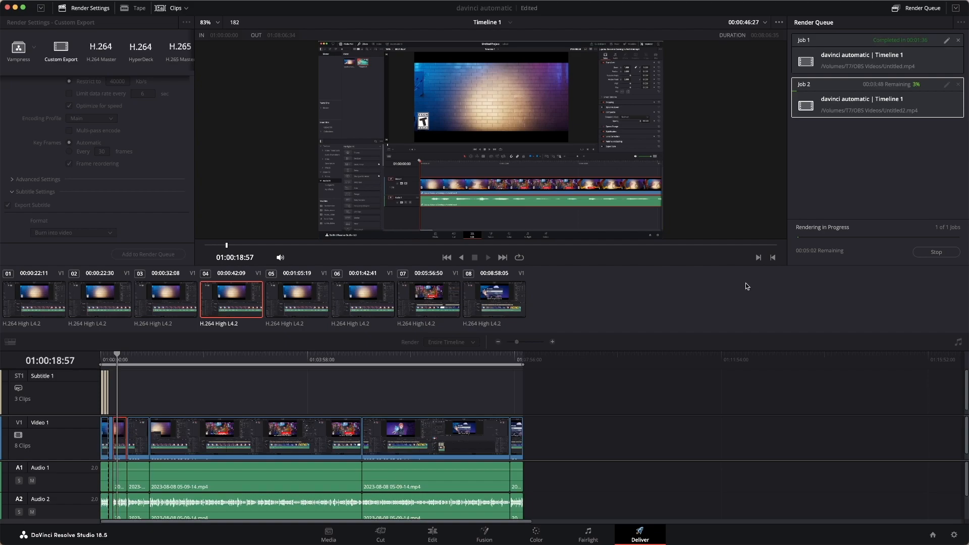